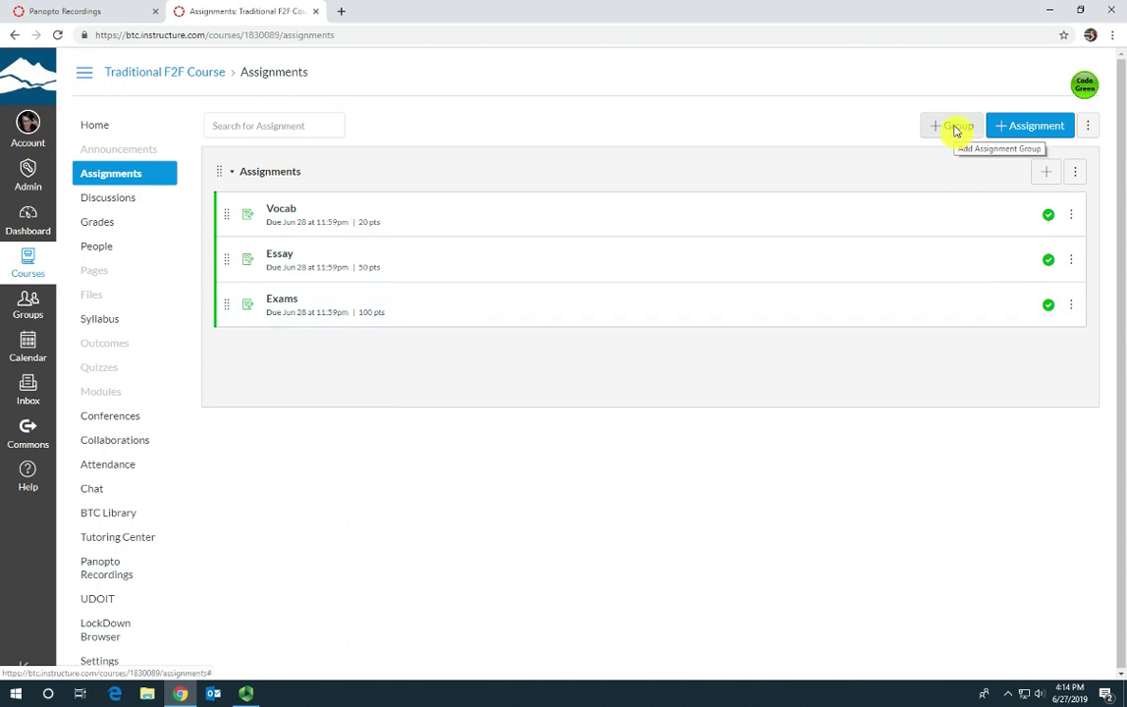
Create an 'Exams' assignment group and drag the Exams assignment into it.
click(955, 131)
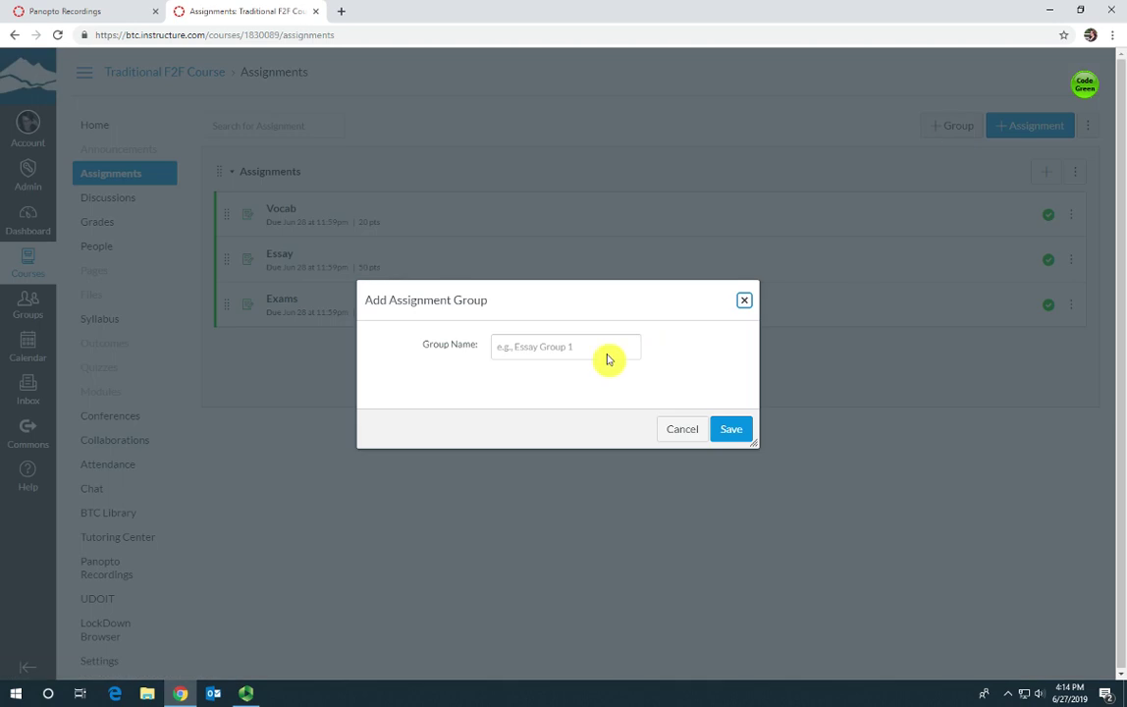
click(606, 359)
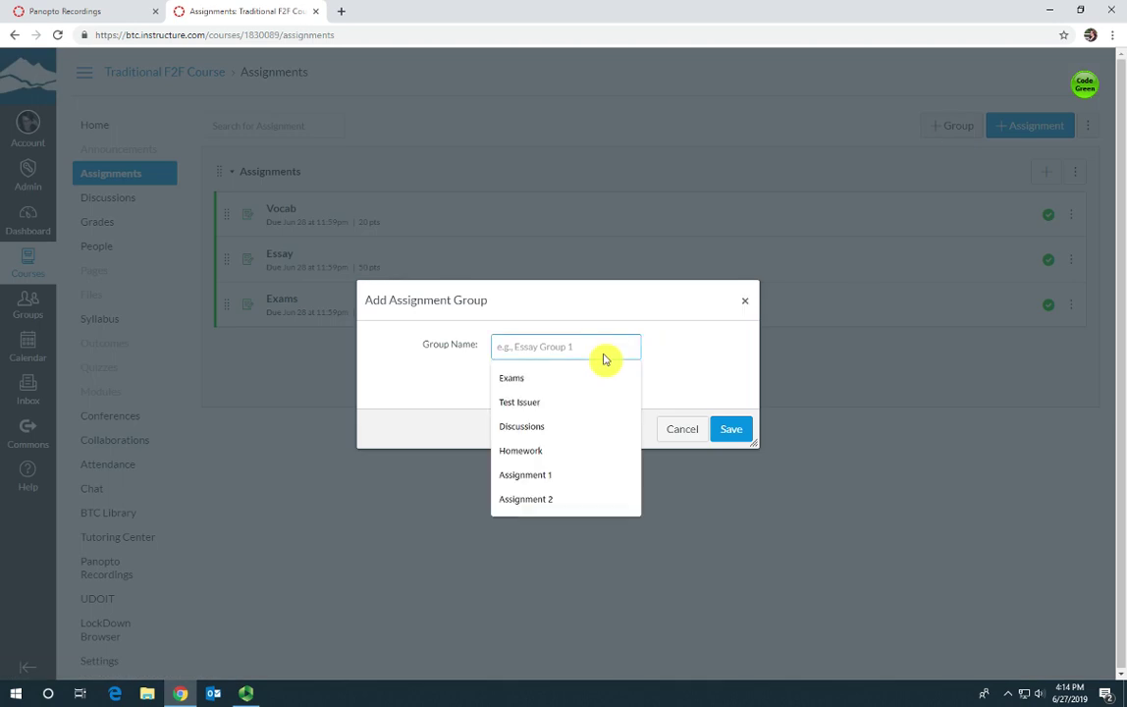
text(Exams)
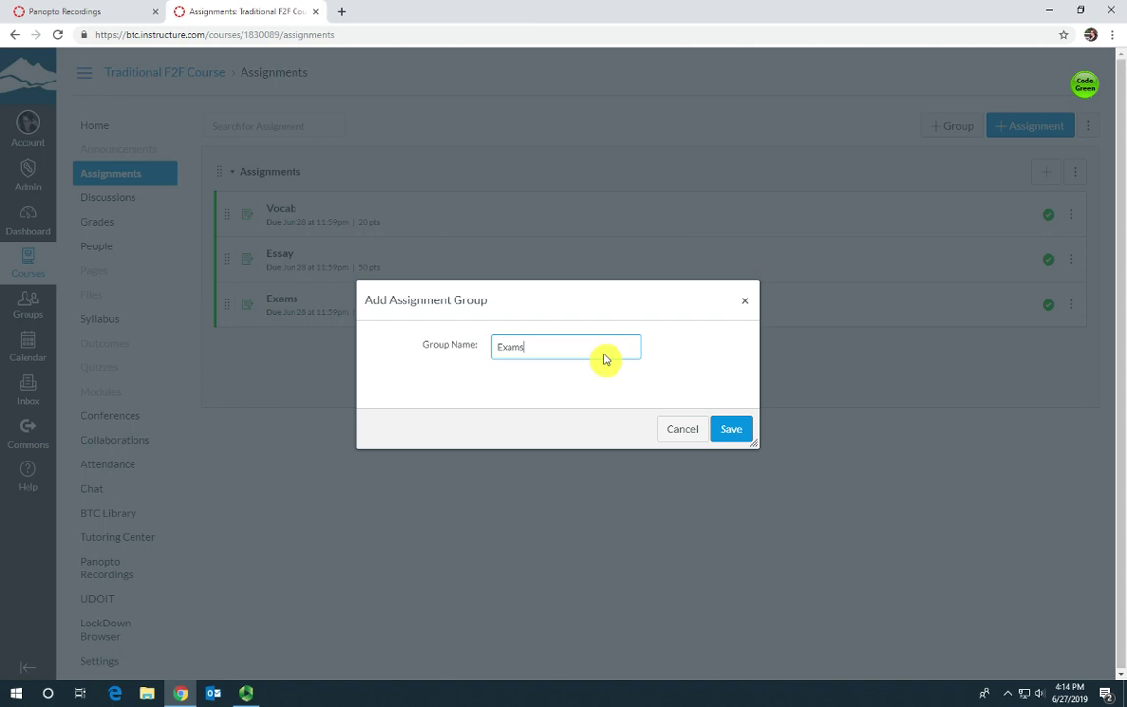
click(732, 432)
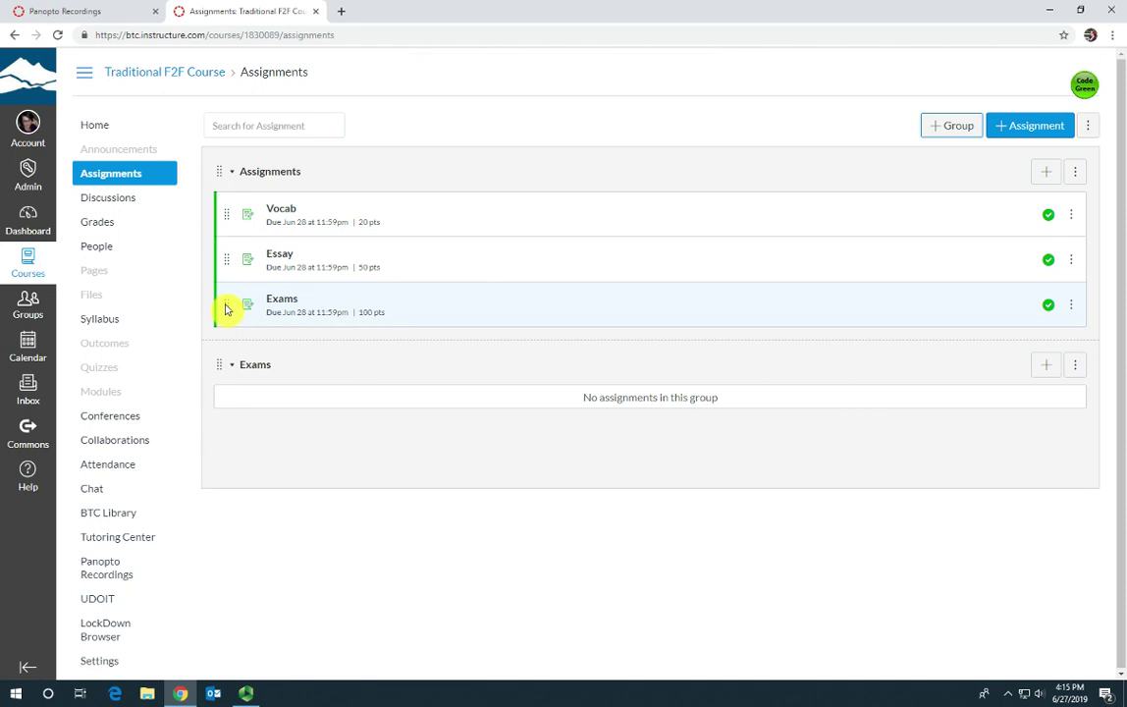
drag(225, 310, 225, 402)
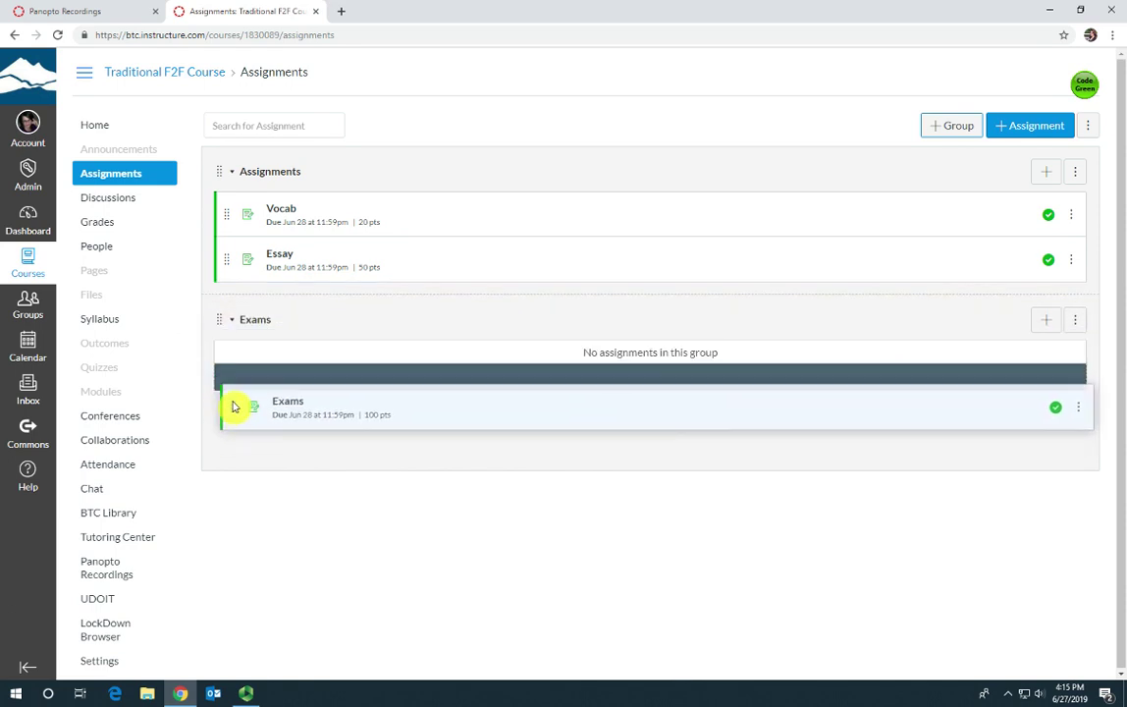
drag(225, 402, 226, 385)
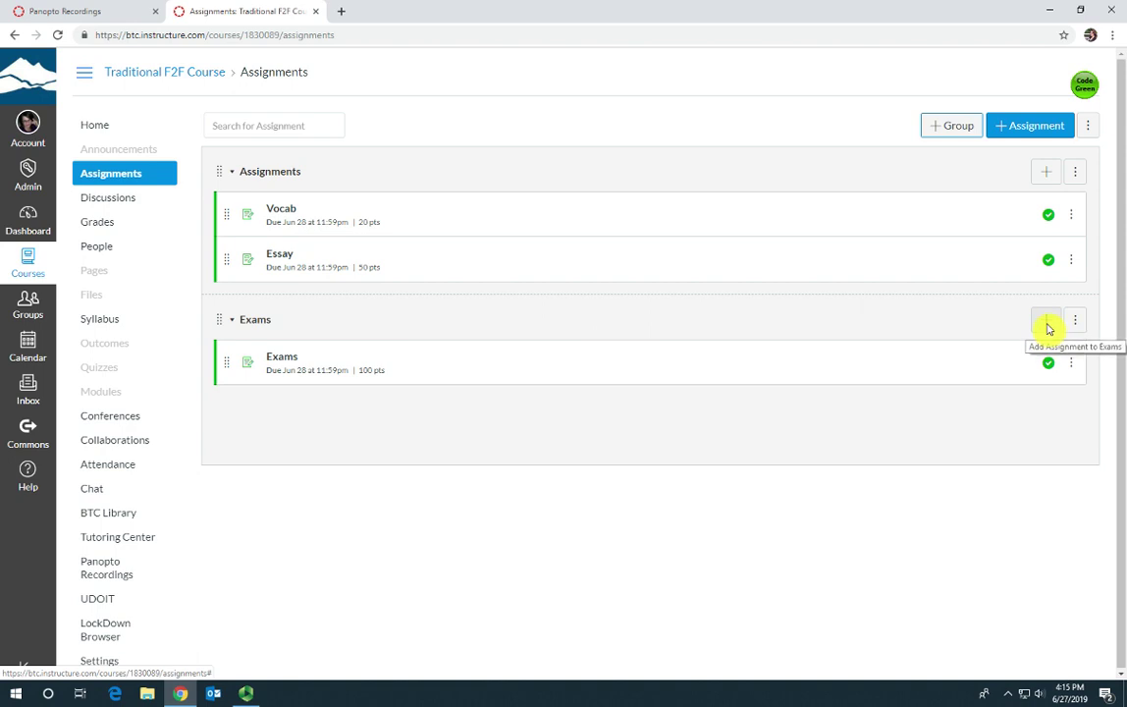
Add and publish 'Midterm Exam' in the Exams group, worth 150 points, due Jun 28.
click(1048, 324)
click(565, 351)
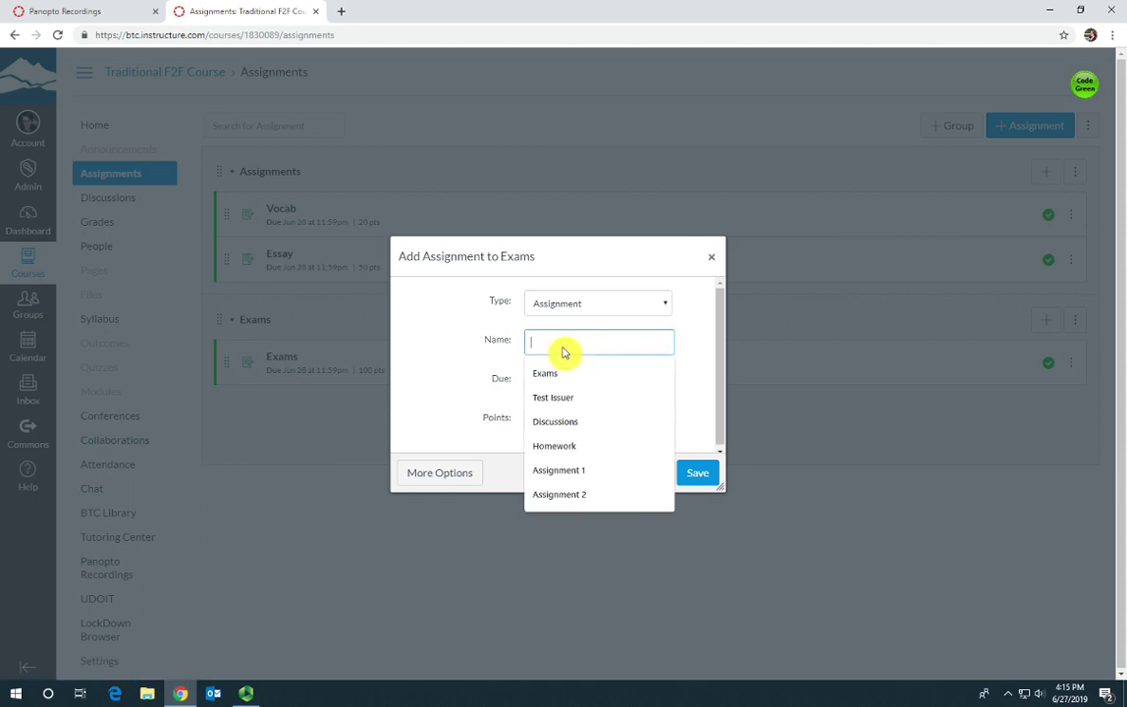
text(Midterm Exam)
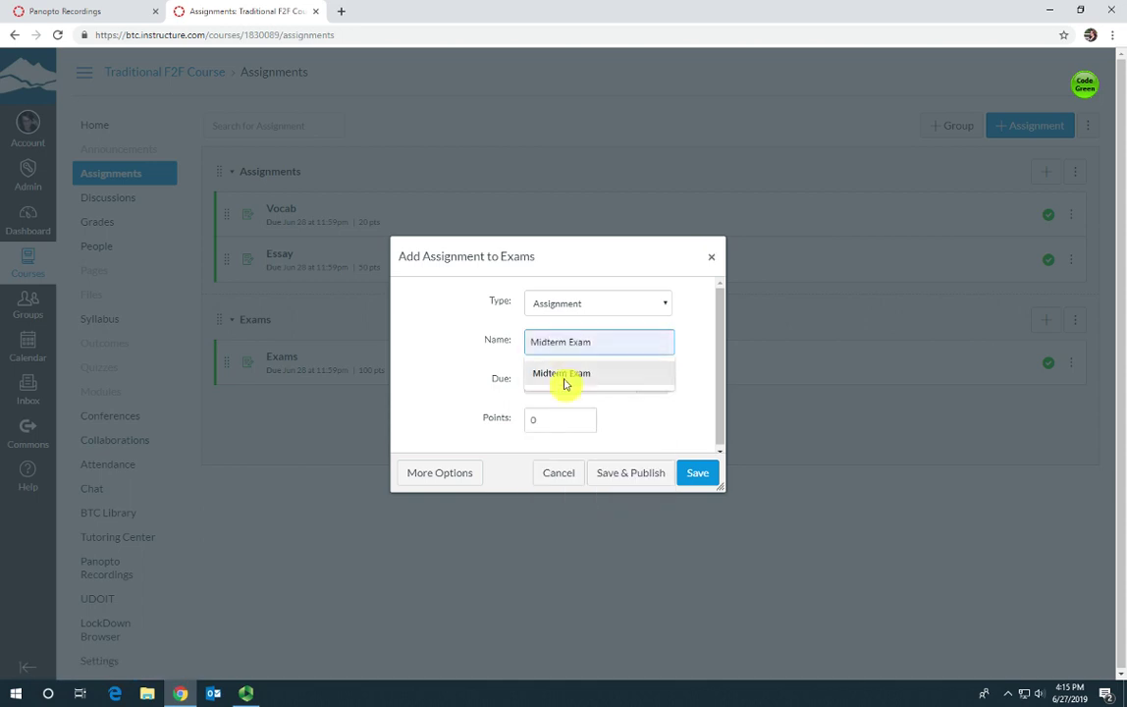
click(564, 376)
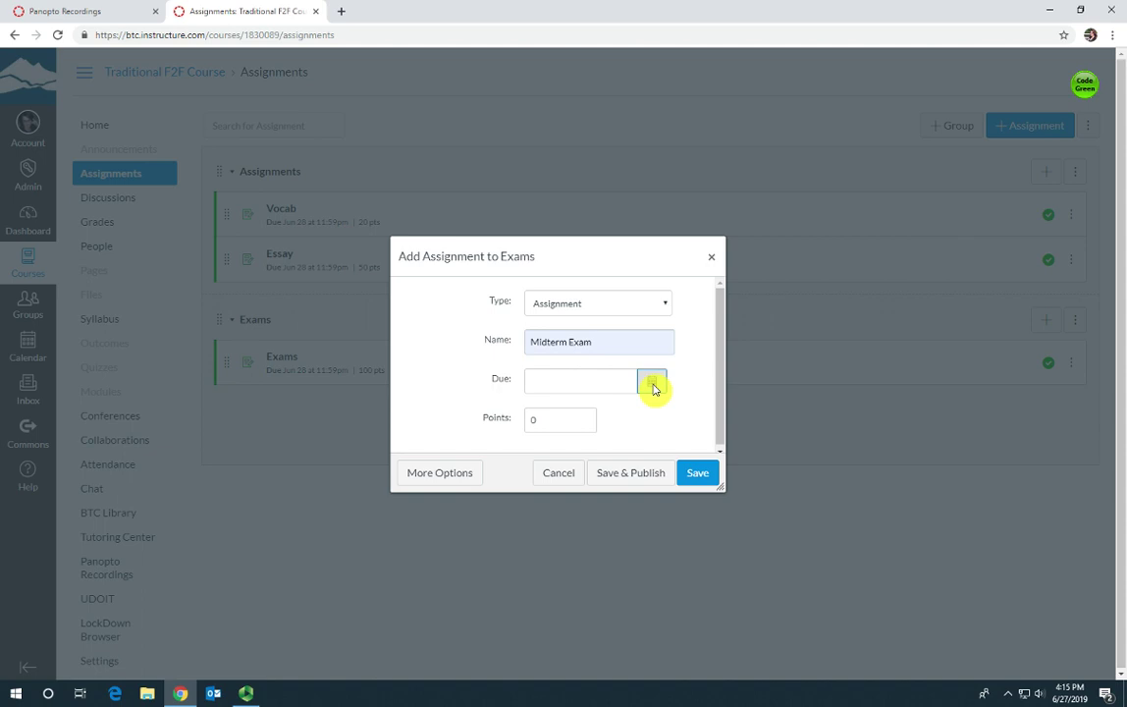
click(652, 383)
click(651, 519)
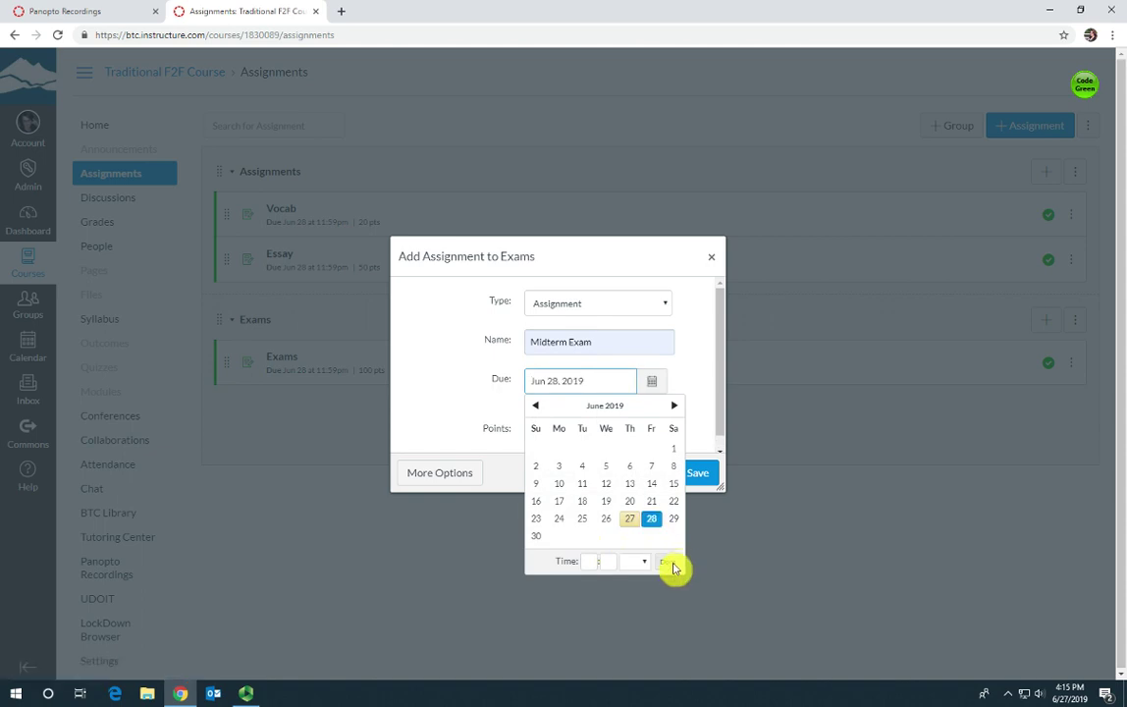
click(675, 562)
click(530, 437)
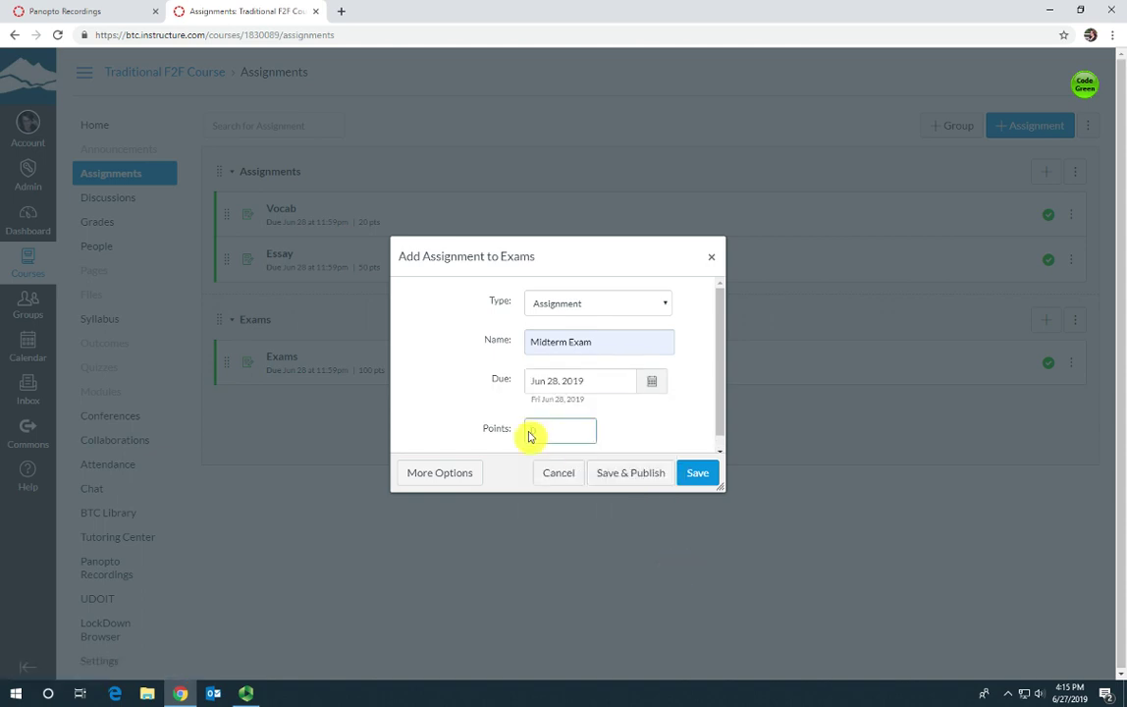
text(150)
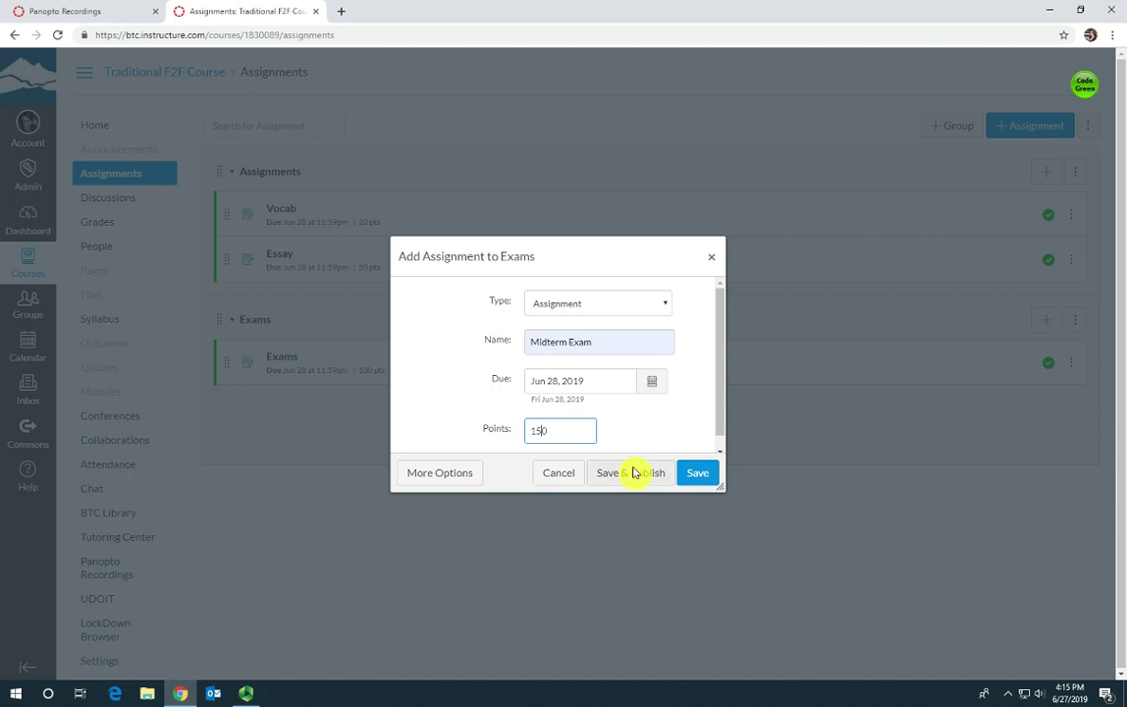
click(634, 472)
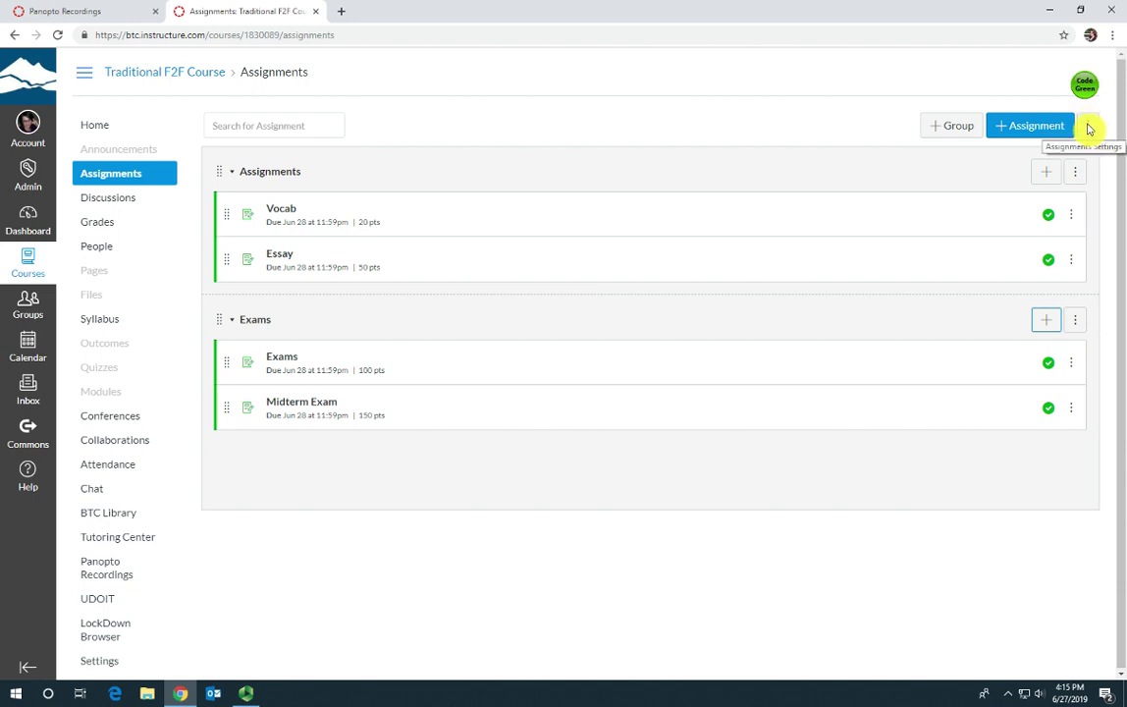
Turn on weighted final grades with Assignments at 75% and Exams at 25%.
click(1089, 128)
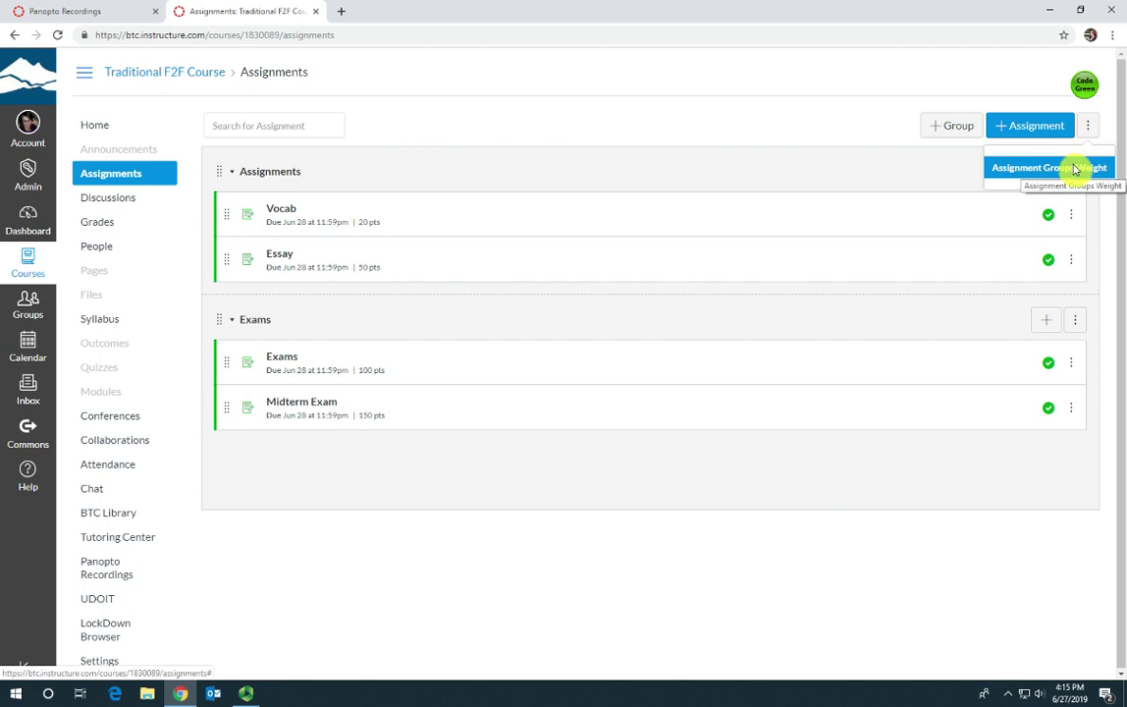
click(1075, 168)
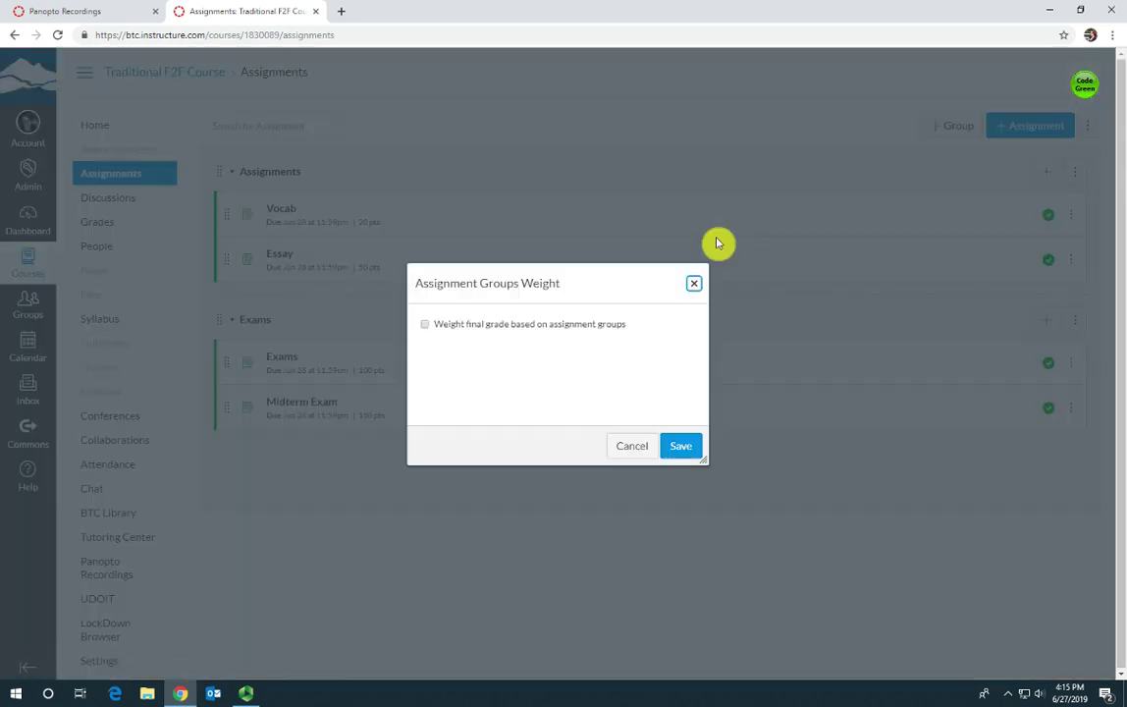
click(425, 326)
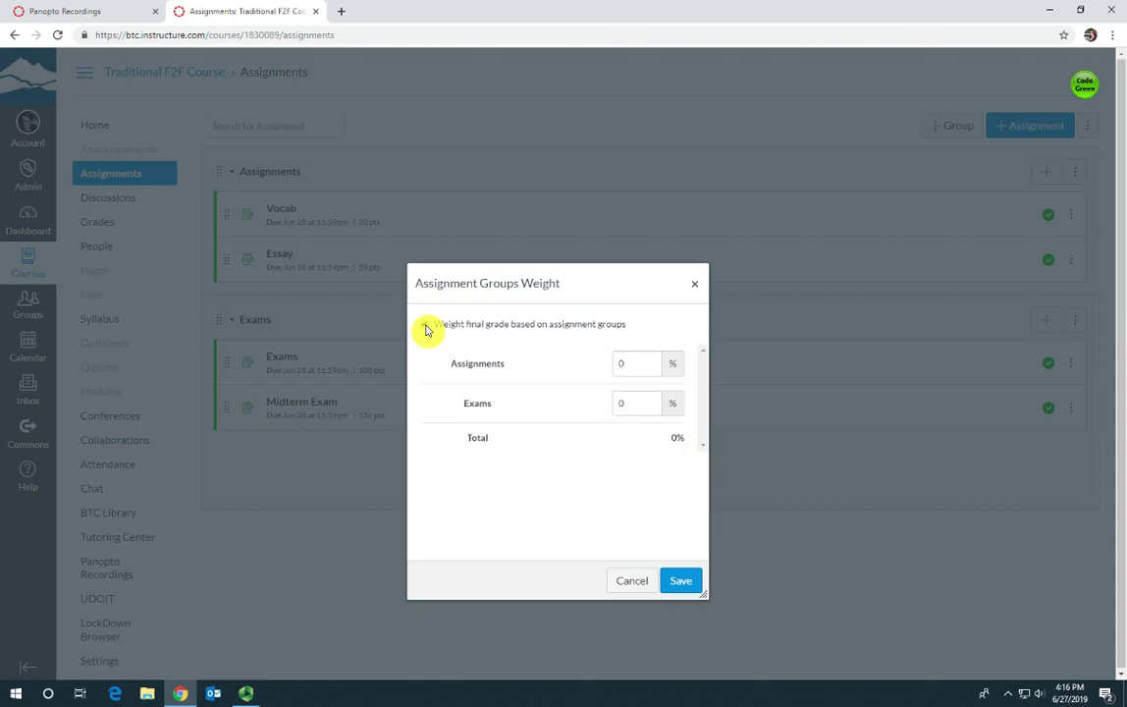
click(631, 367)
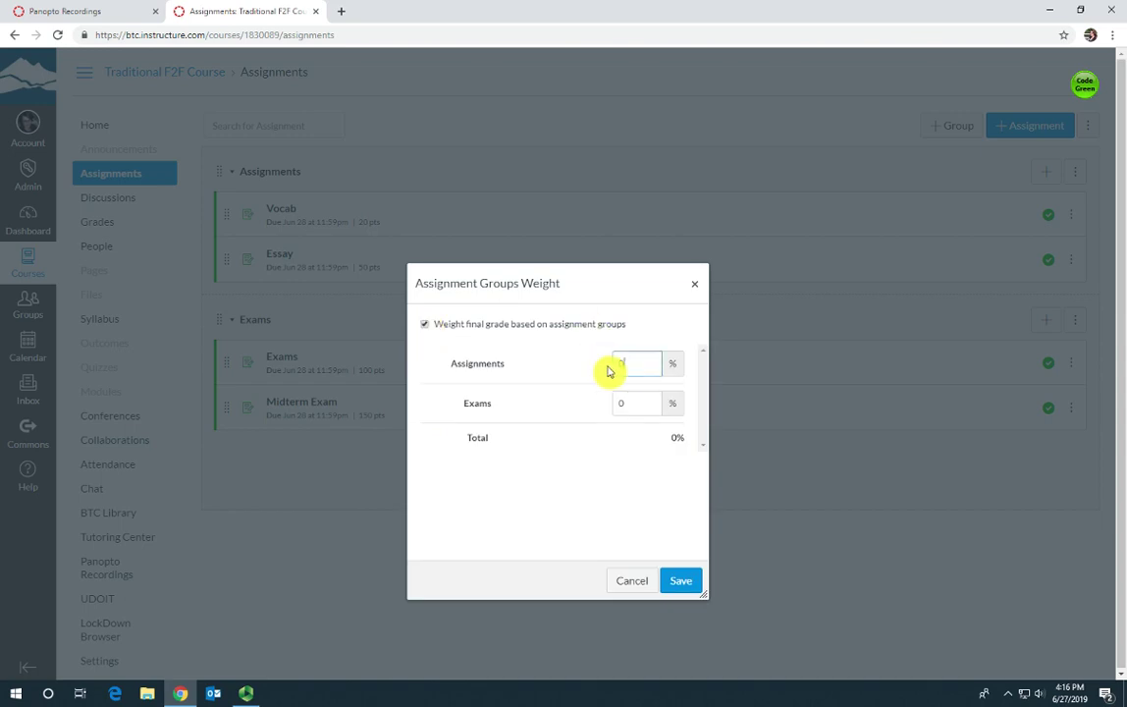
double_click(602, 371)
text(7)
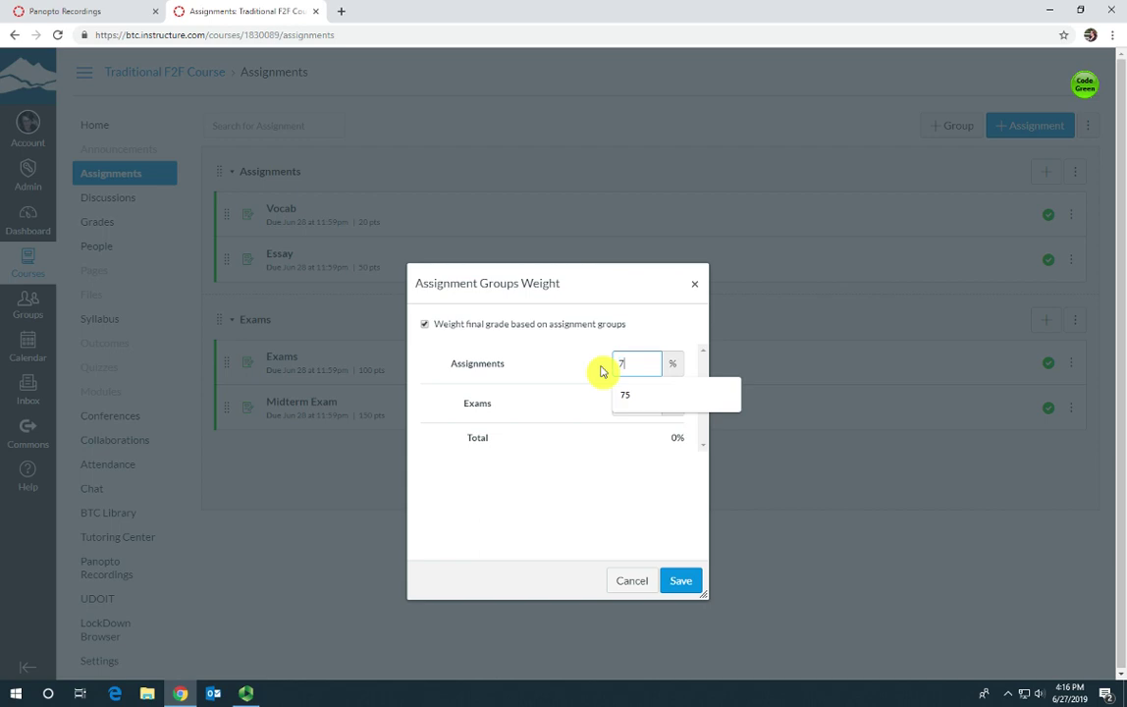
text(5)
click(648, 407)
double_click(608, 415)
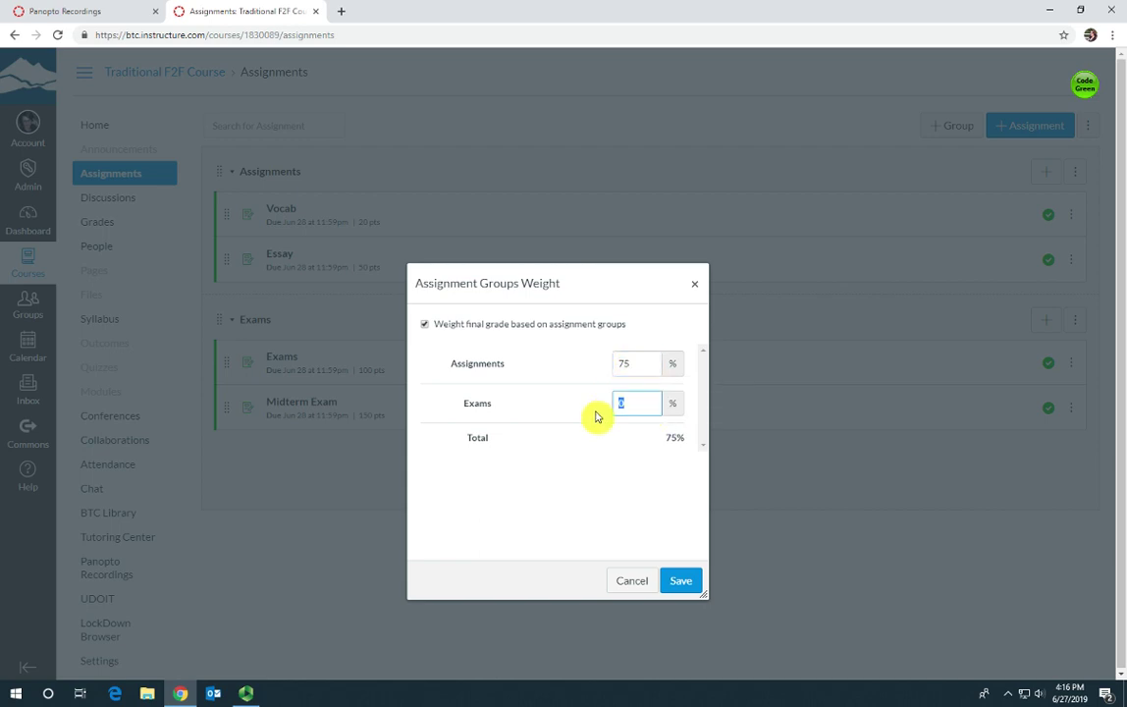
text(25)
click(687, 585)
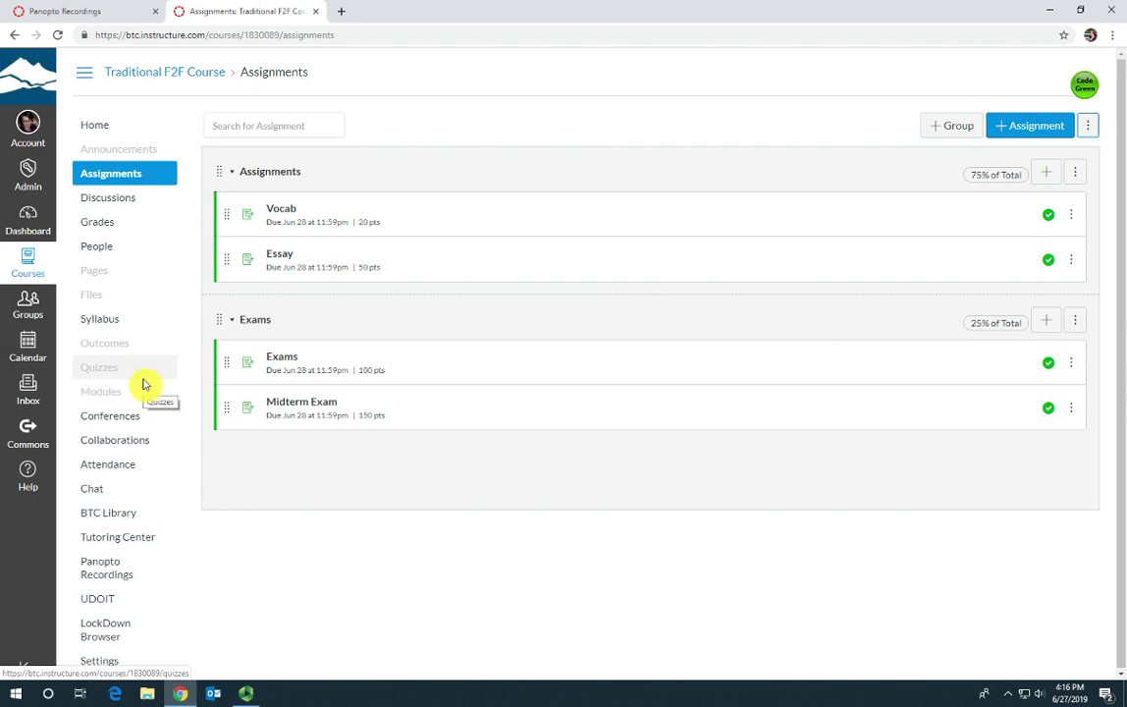
Open the course Gradebook from the Grades link in course navigation.
click(108, 229)
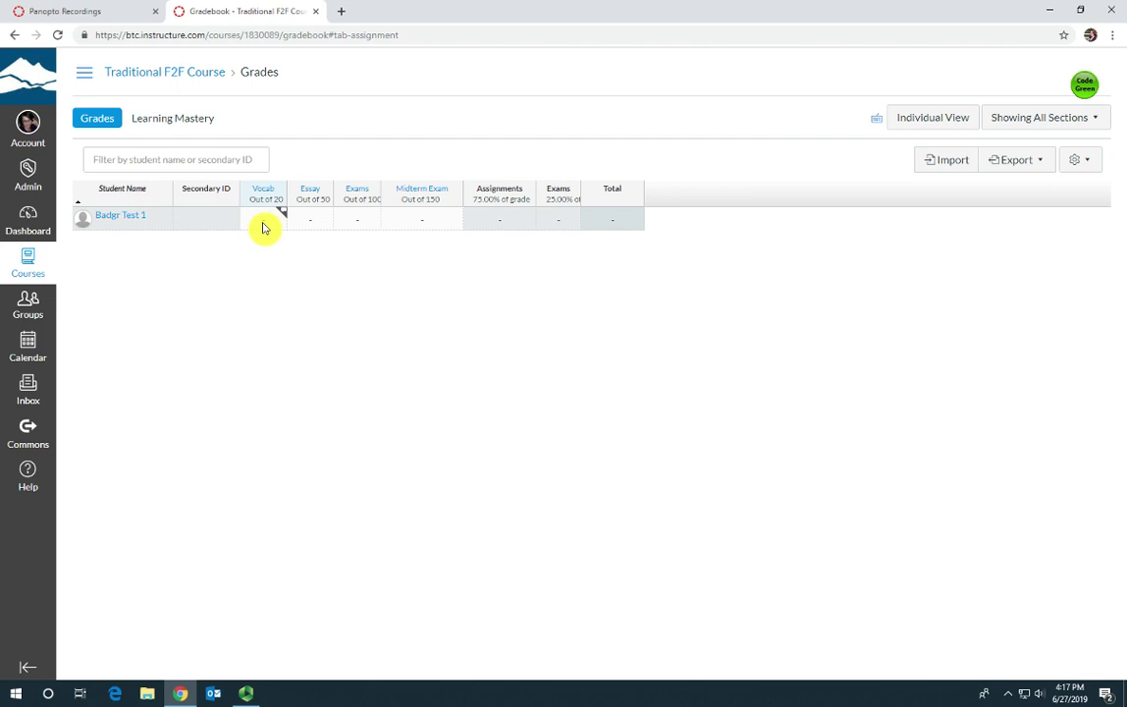
Enter the test student's grades: Vocab 20, Essay 45, Exams 54, Midterm Exam 150.
click(256, 228)
text(20)
click(306, 222)
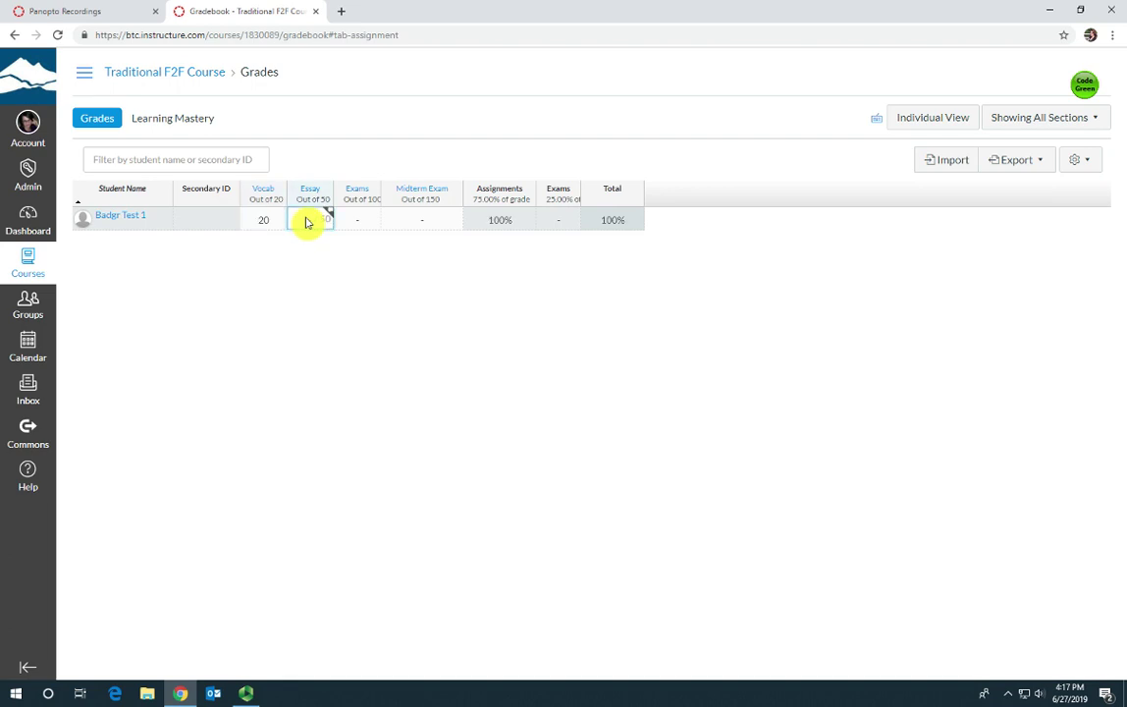
text(45)
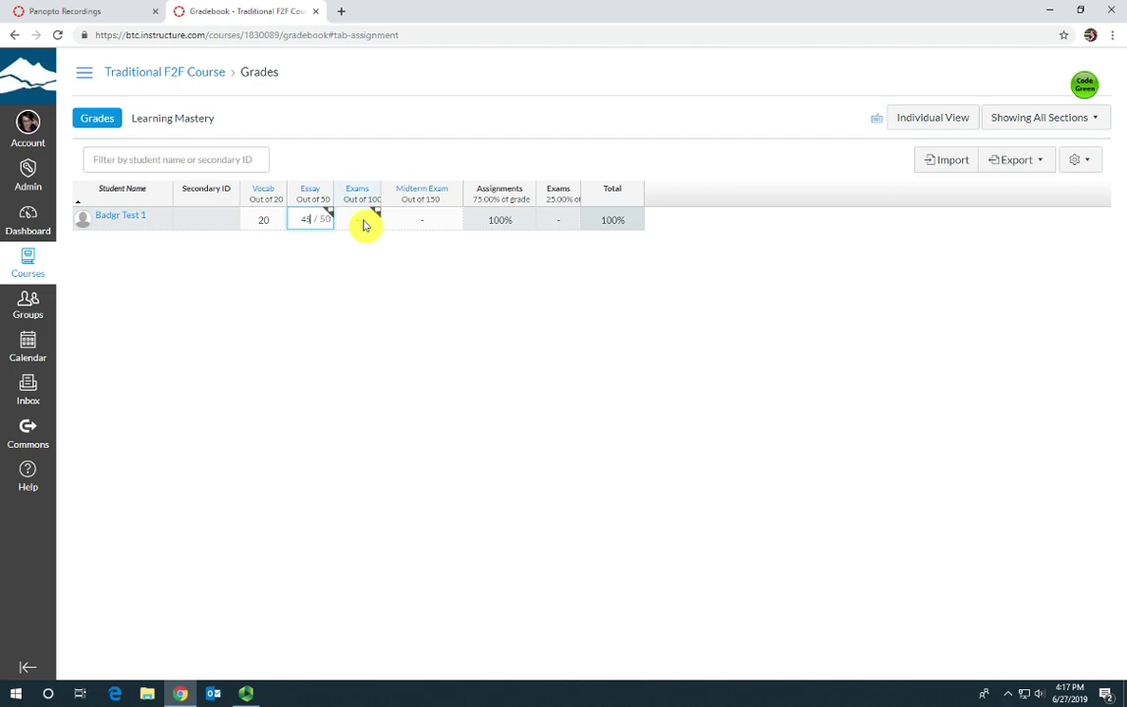
click(365, 224)
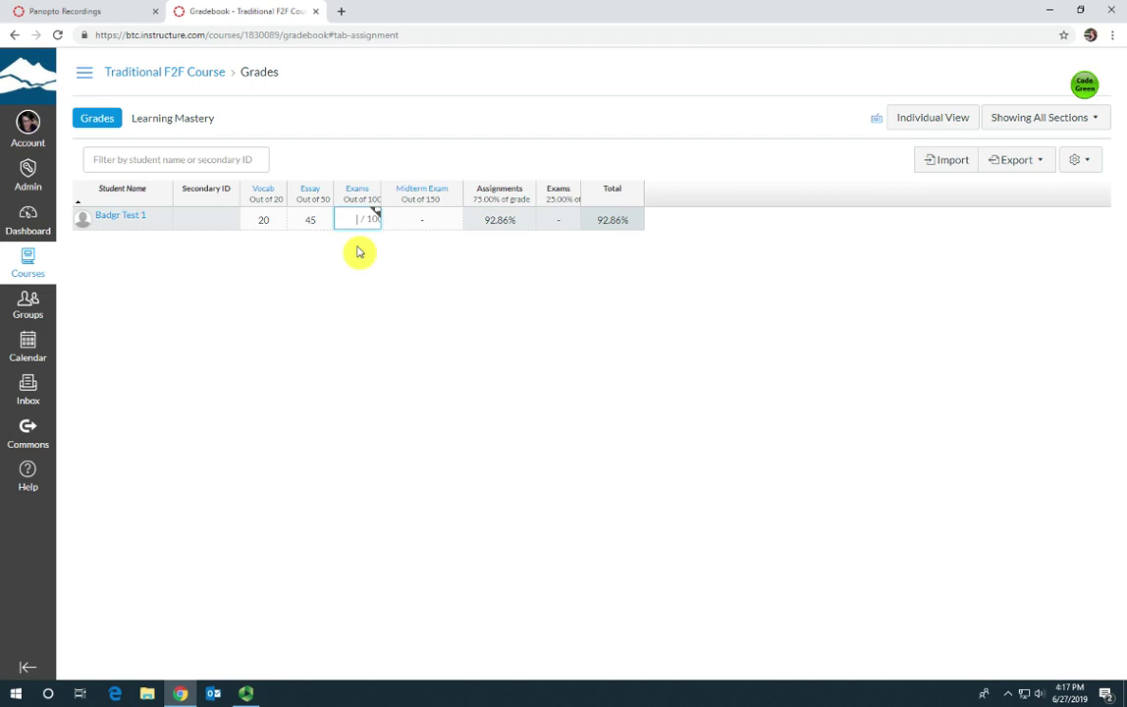
text(5)
text(4)
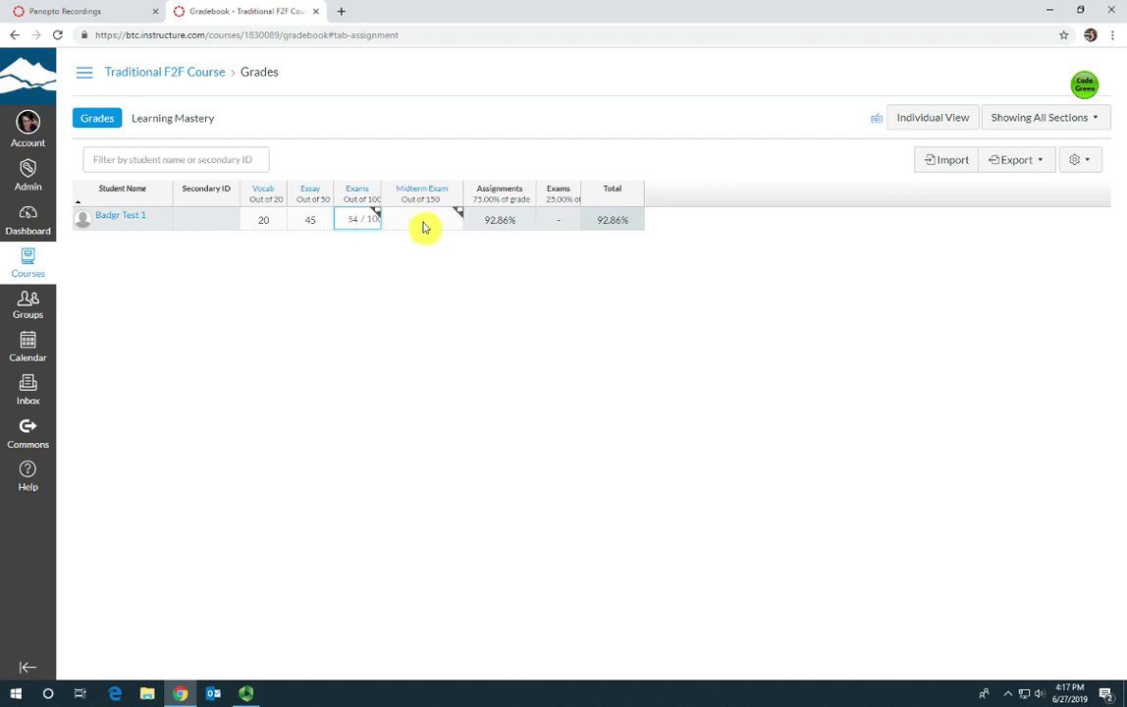
click(423, 228)
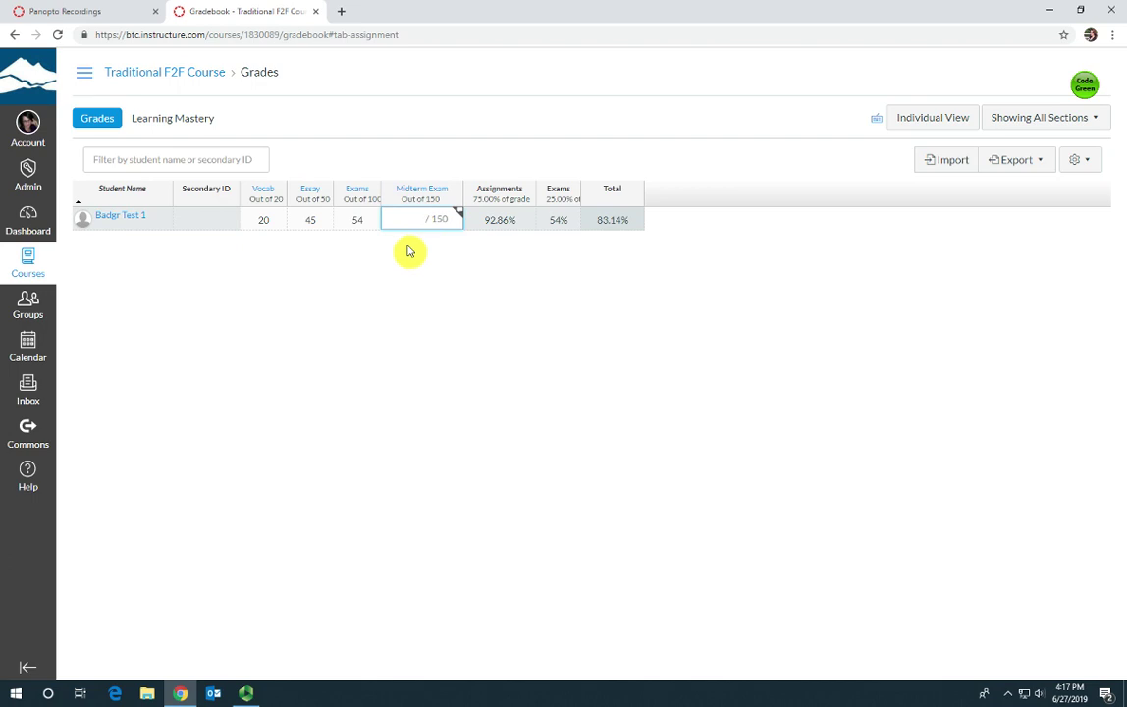
text(15)
text(0)
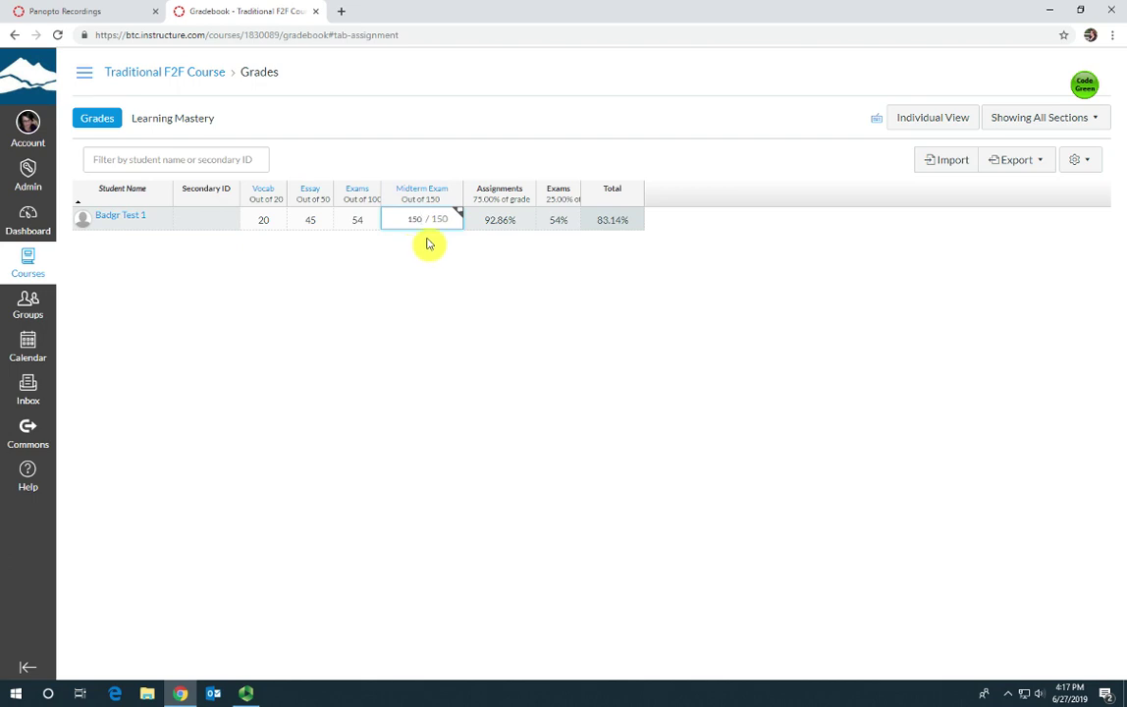
key(Return)
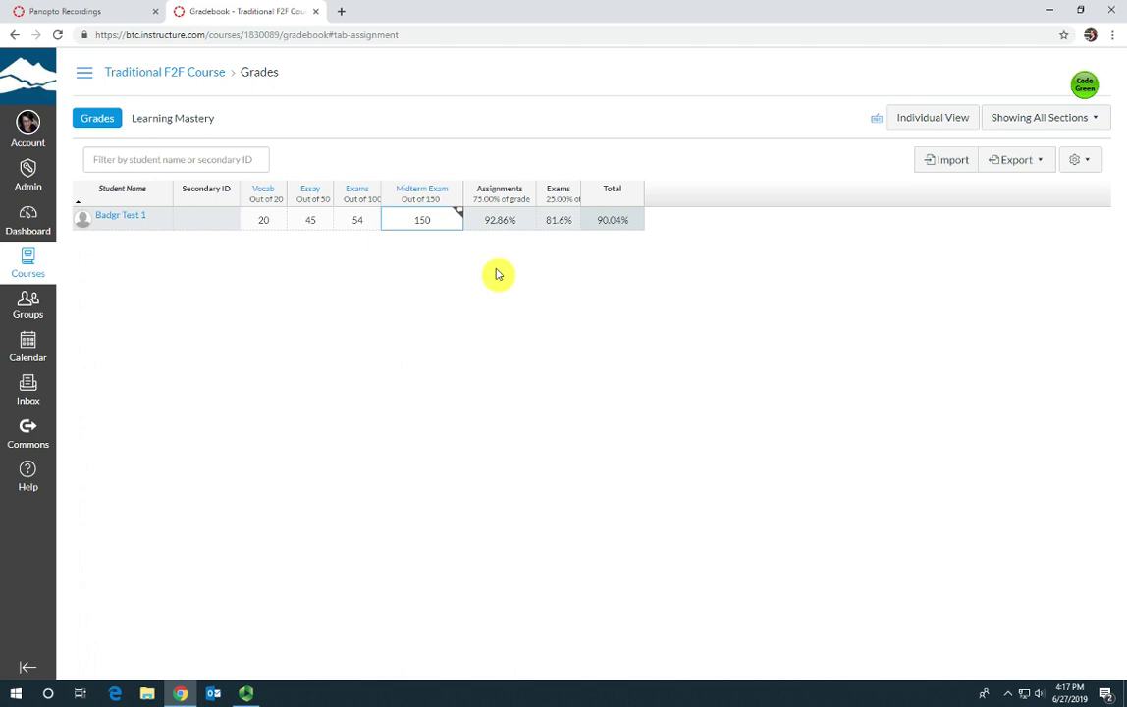